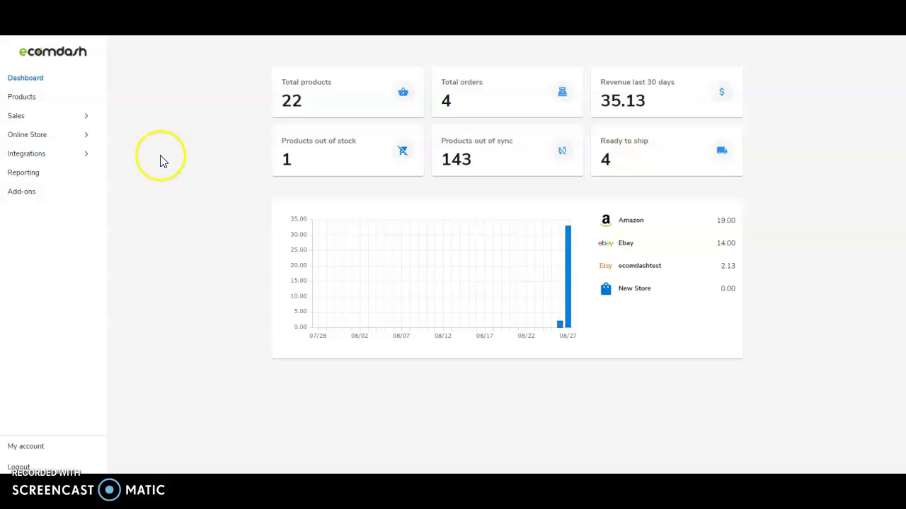
Step: Open the New Store draft listing of the Product Testing item with SKU 456 from the product catalogue
{"action": "left_click", "coordinate": [41, 99]}
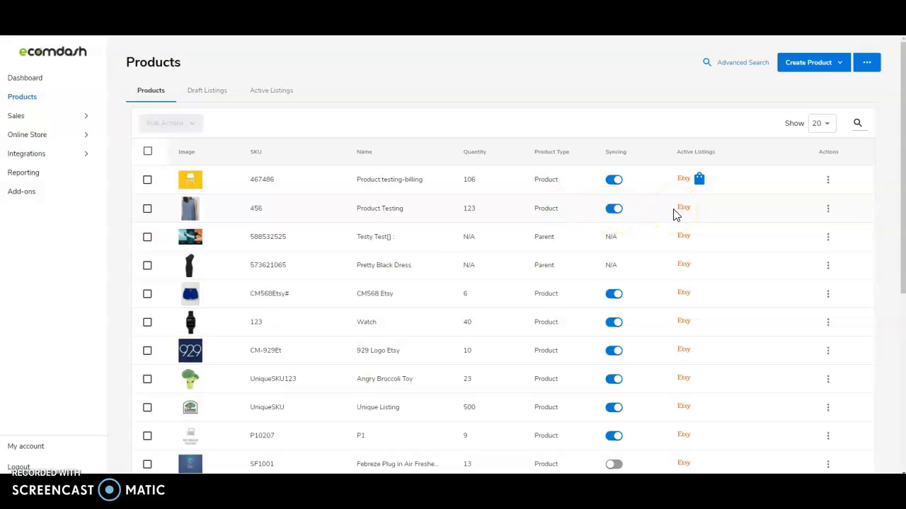
{"action": "left_click", "coordinate": [487, 212]}
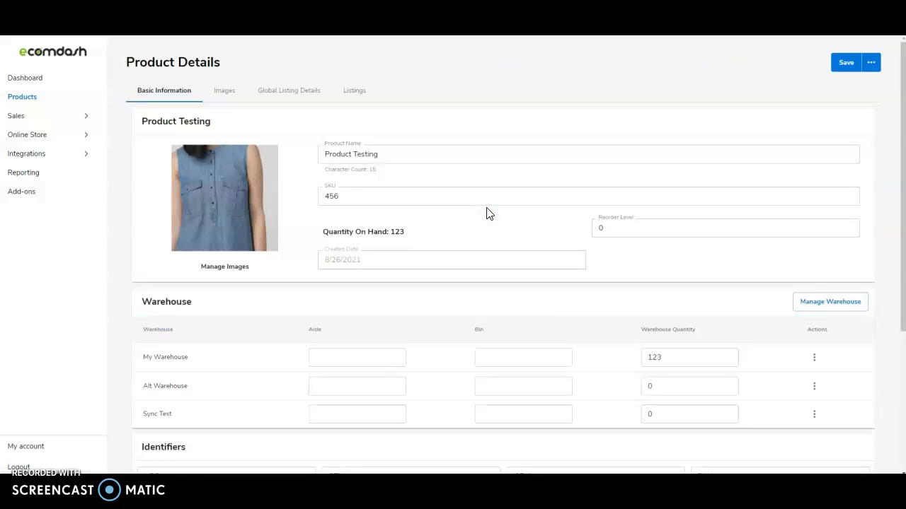
{"action": "left_click", "coordinate": [356, 91]}
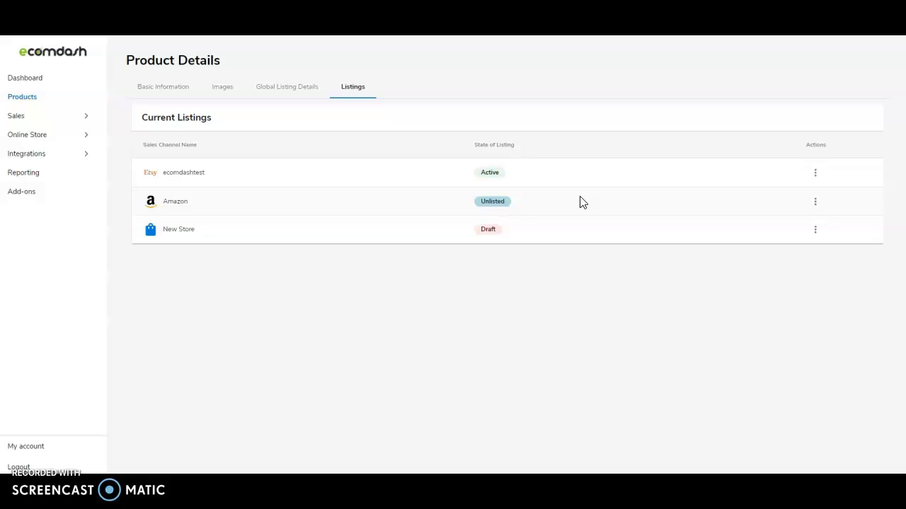
{"action": "left_click", "coordinate": [550, 236]}
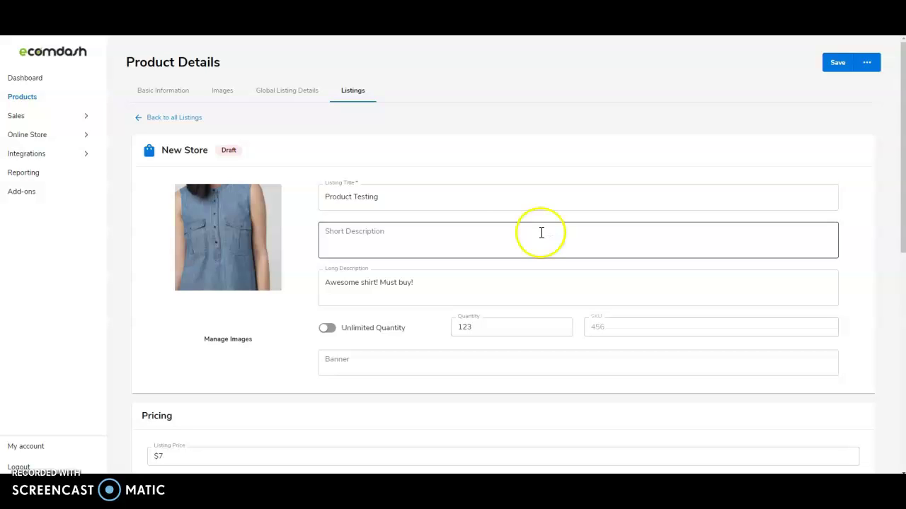
Step: Check the listing title and the additional actions offered for the New Store draft listing
{"action": "left_click", "coordinate": [360, 186]}
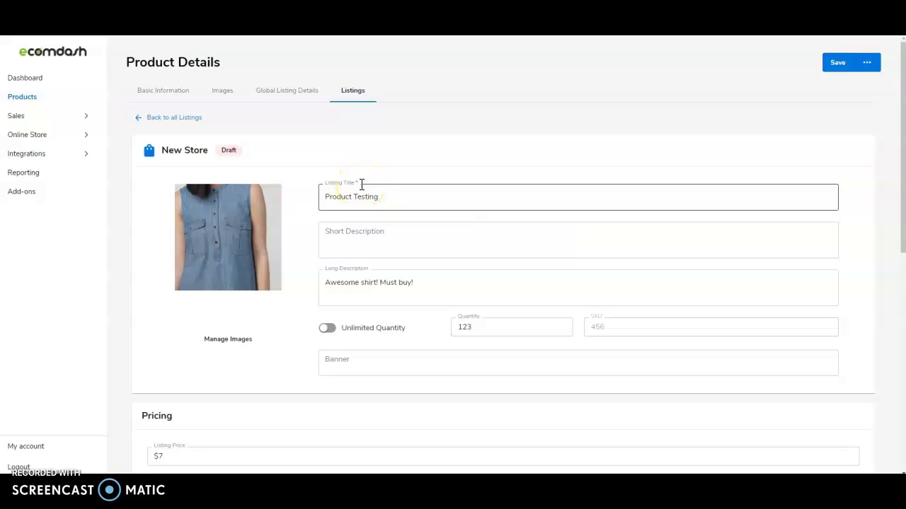
{"action": "left_click", "coordinate": [867, 63]}
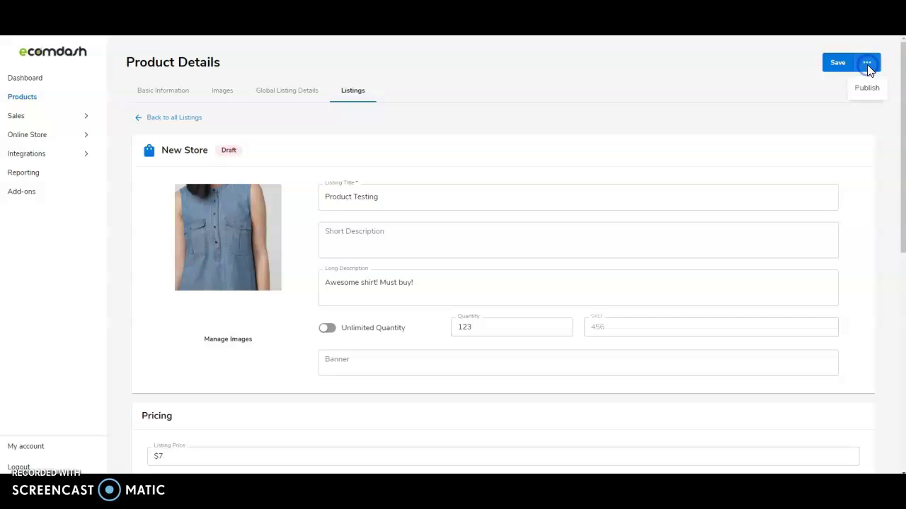
{"action": "left_click", "coordinate": [753, 86]}
Step: Leave the draft listing and display the active listings across all products
{"action": "left_click", "coordinate": [195, 118]}
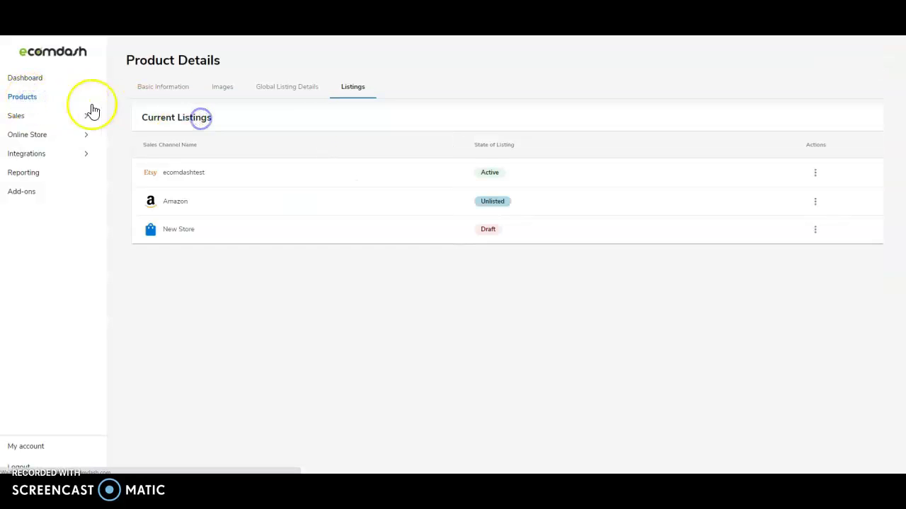
{"action": "left_click", "coordinate": [29, 104]}
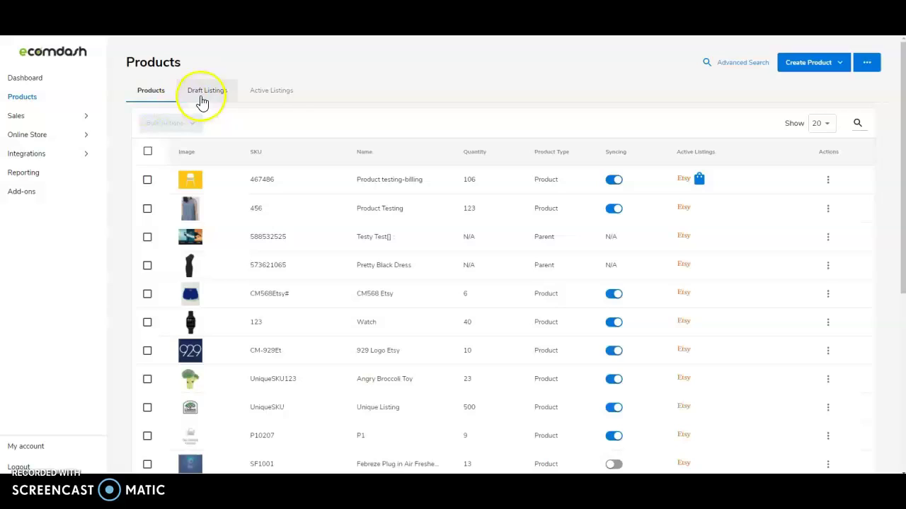
{"action": "left_click", "coordinate": [283, 98]}
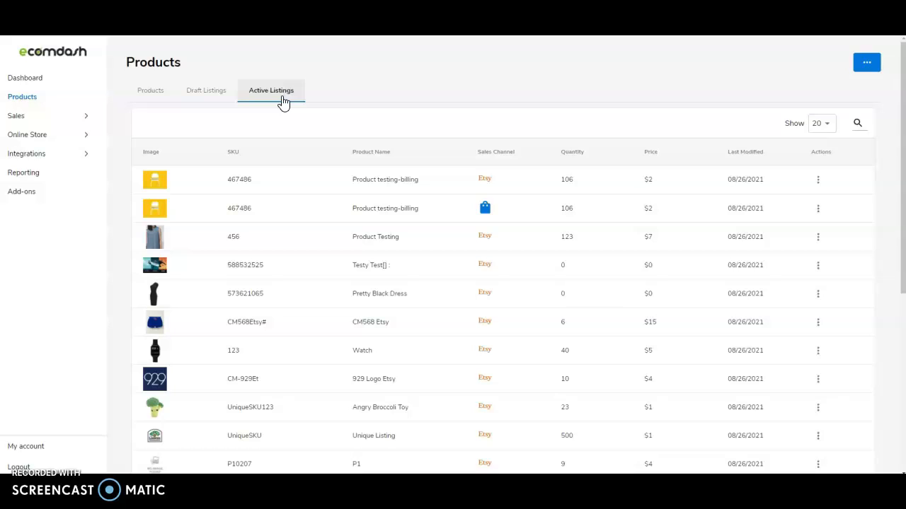
Step: Open the paid eBay order and review its shipping items, customer details, handling, fees and taxes
{"action": "left_click", "coordinate": [65, 118]}
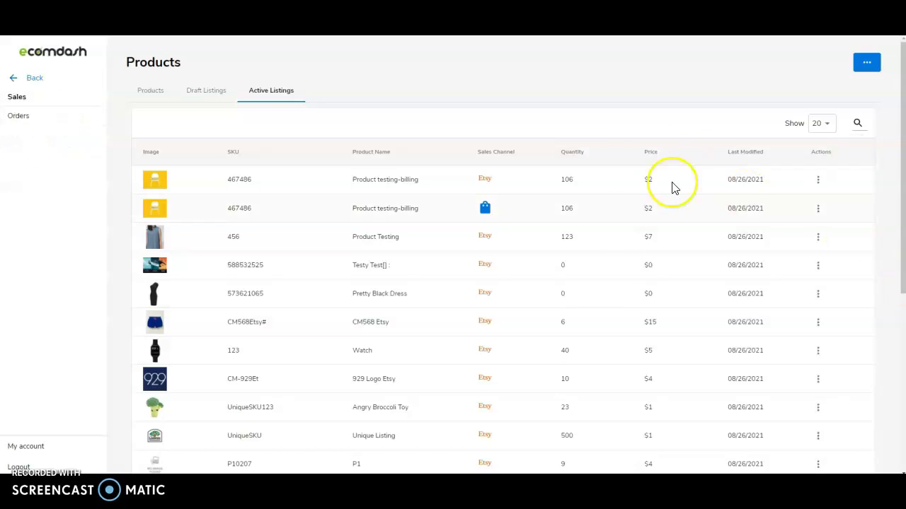
{"action": "left_click", "coordinate": [31, 118]}
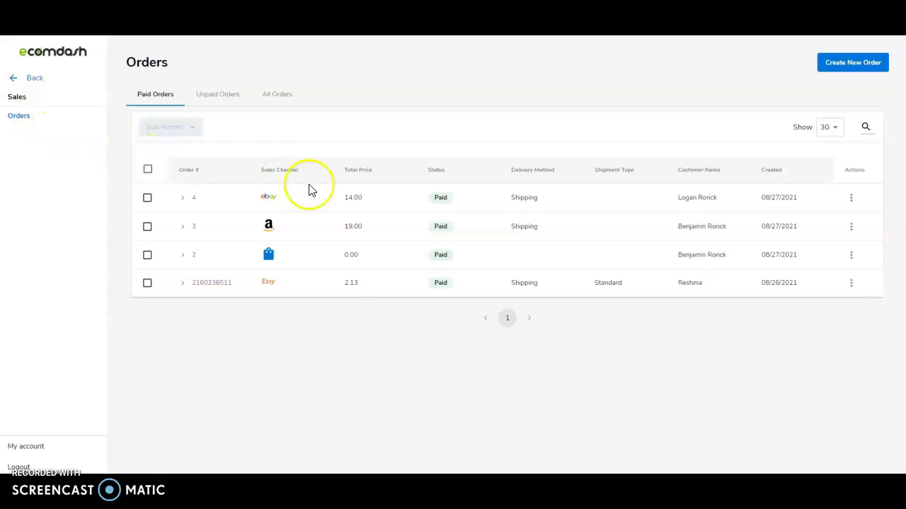
{"action": "left_click", "coordinate": [389, 196]}
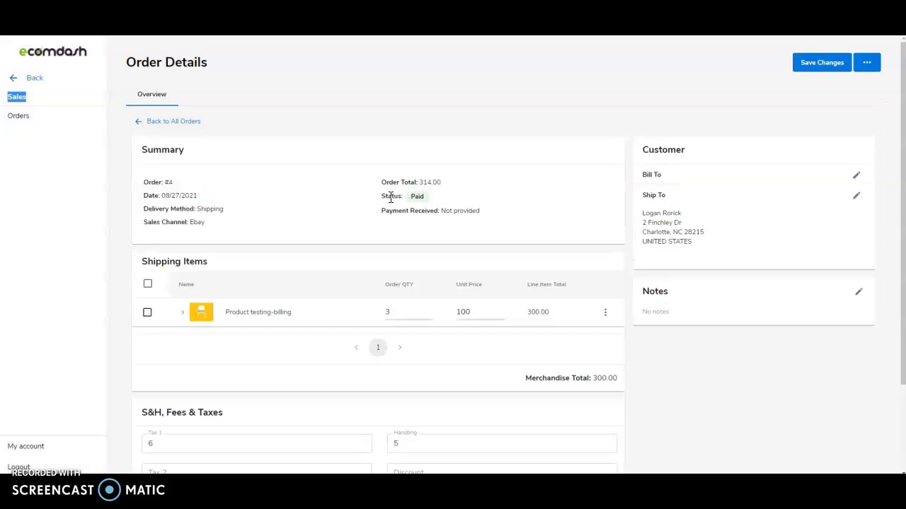
{"action": "scroll", "coordinate": [446, 241], "scroll_direction": "down", "scroll_amount": 3}
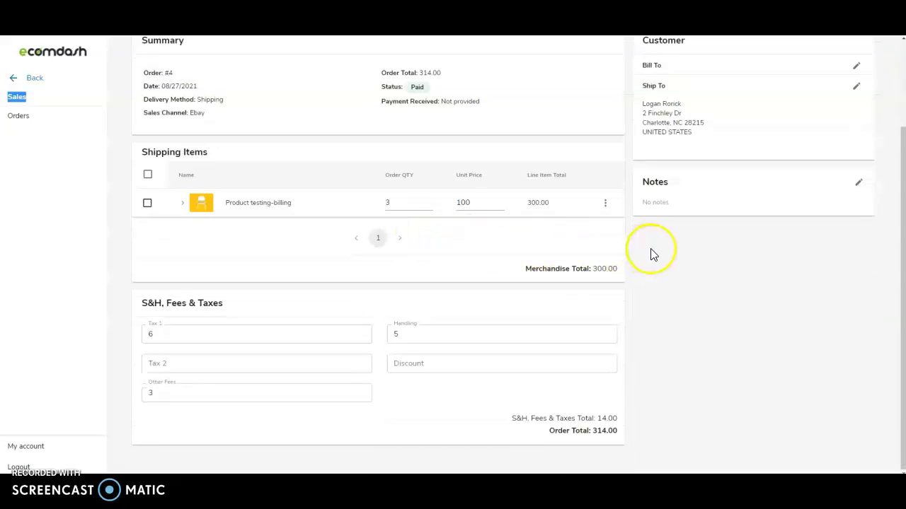
{"action": "left_click", "coordinate": [455, 363]}
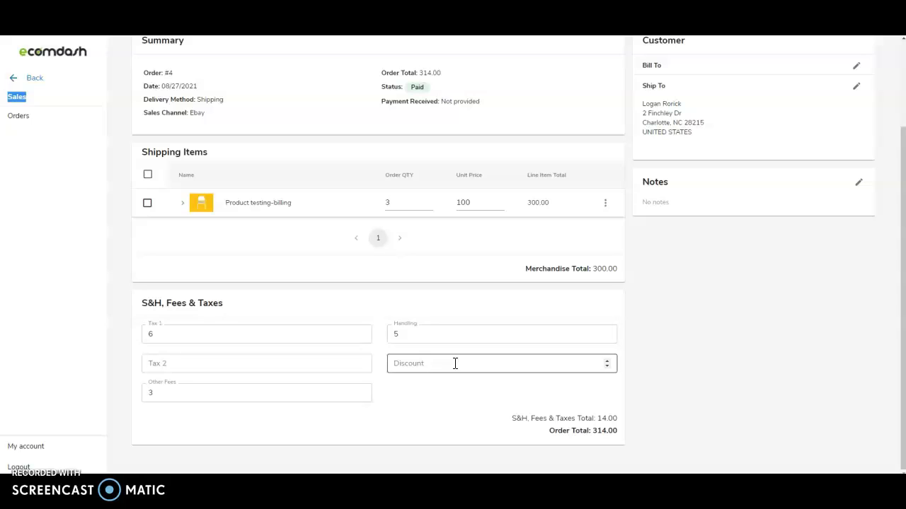
{"action": "scroll", "coordinate": [415, 315], "scroll_direction": "up", "scroll_amount": 3}
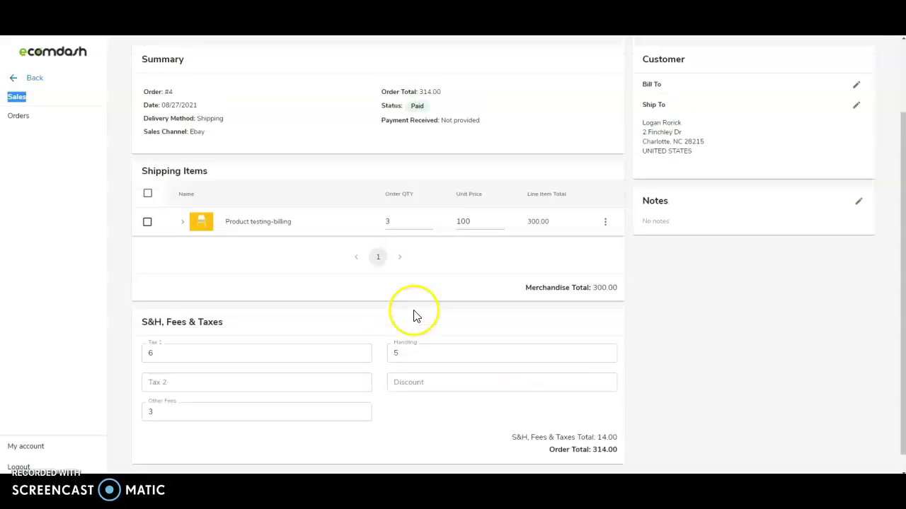
Step: Leave the order details and return to the list of paid orders
{"action": "left_click", "coordinate": [19, 80]}
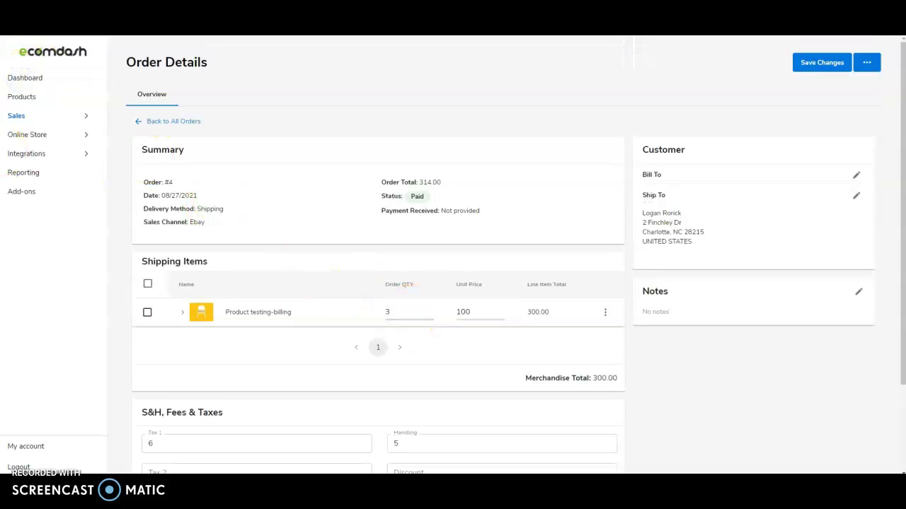
{"action": "left_click", "coordinate": [31, 117]}
{"action": "left_click", "coordinate": [71, 126]}
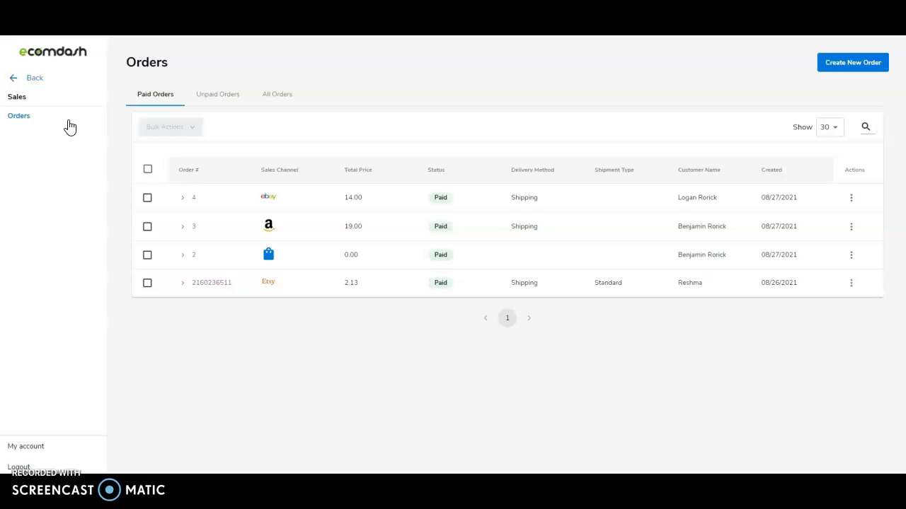
Step: Open the New Store website of the online store in the site editor
{"action": "left_click", "coordinate": [50, 77]}
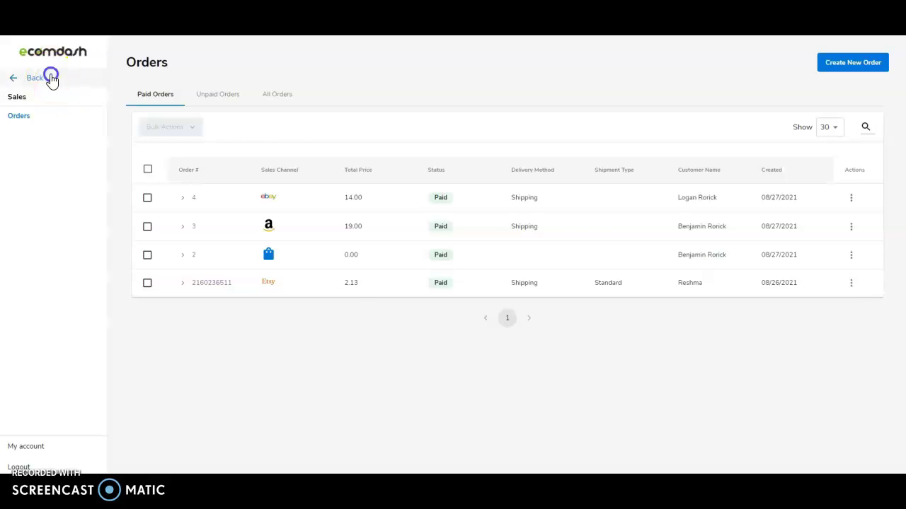
{"action": "left_click", "coordinate": [64, 134]}
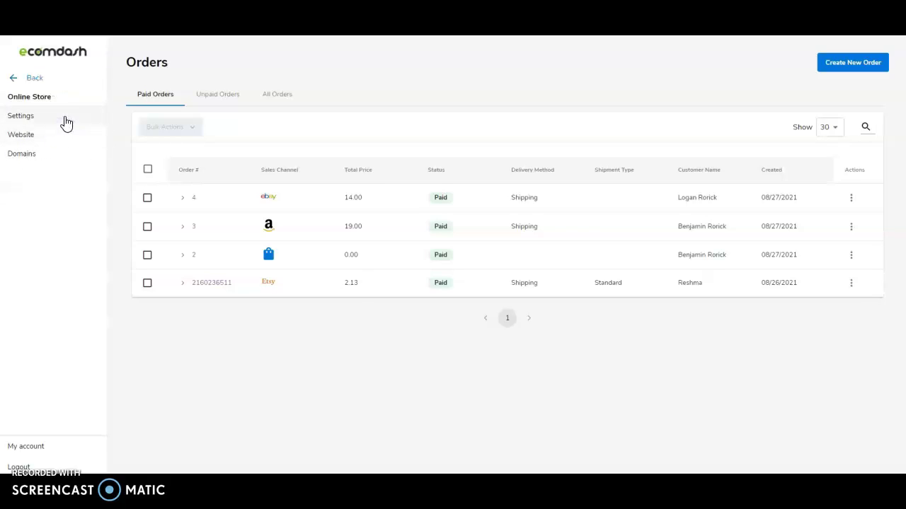
{"action": "left_click", "coordinate": [52, 136]}
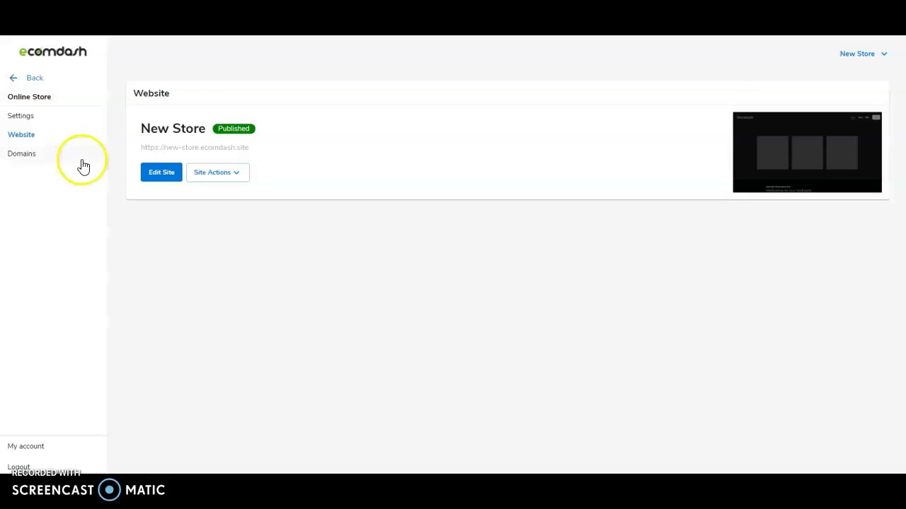
{"action": "left_click", "coordinate": [171, 177]}
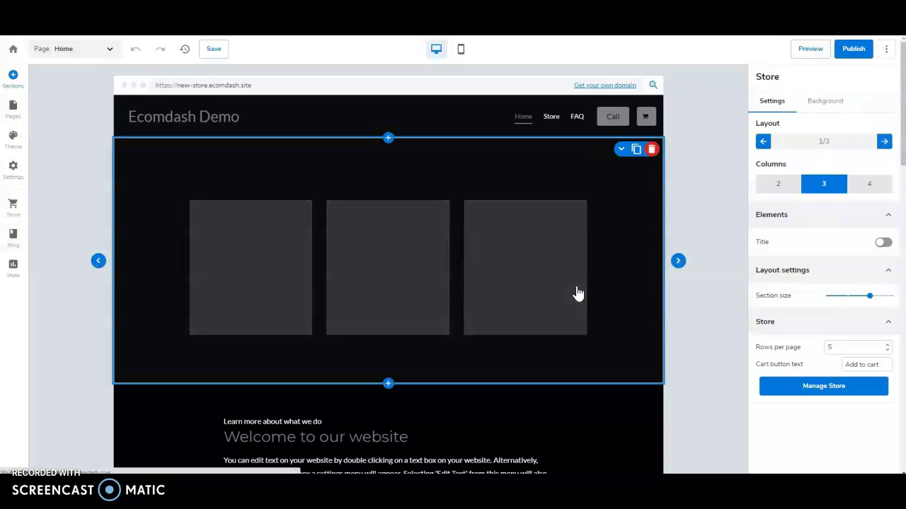
Step: Look through the Home page's store, welcome text and Products sections in the site editor
{"action": "scroll", "coordinate": [686, 326], "scroll_direction": "down", "scroll_amount": 3}
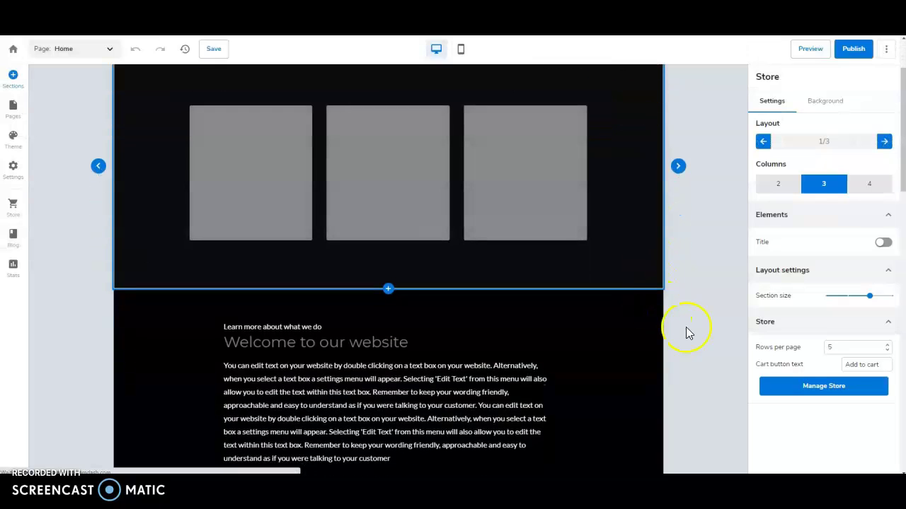
{"action": "scroll", "coordinate": [686, 326], "scroll_direction": "down", "scroll_amount": 2}
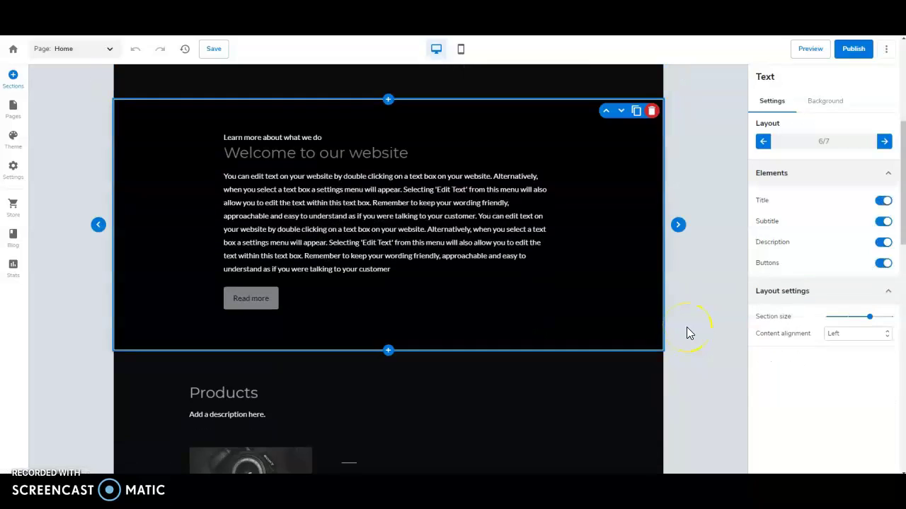
{"action": "scroll", "coordinate": [687, 327], "scroll_direction": "up", "scroll_amount": 3}
{"action": "scroll", "coordinate": [686, 327], "scroll_direction": "down", "scroll_amount": 3}
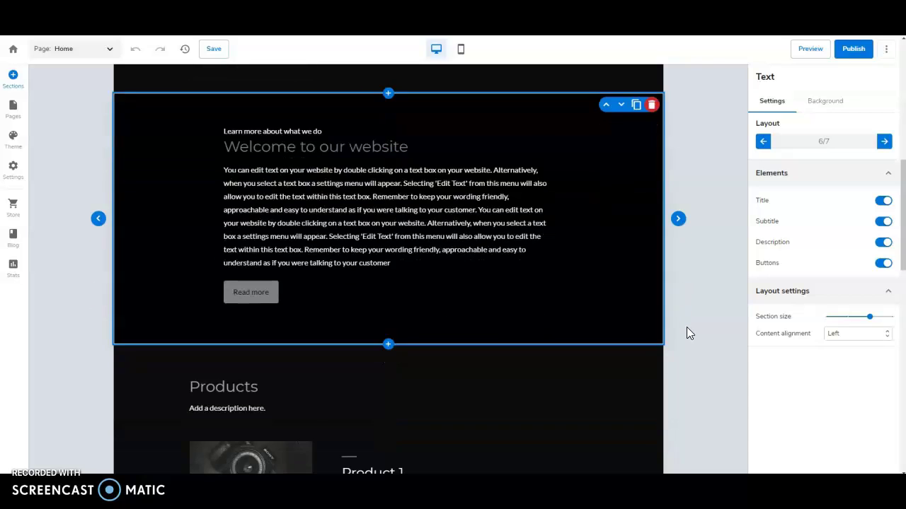
{"action": "scroll", "coordinate": [686, 333], "scroll_direction": "down", "scroll_amount": 3}
{"action": "scroll", "coordinate": [686, 328], "scroll_direction": "down", "scroll_amount": 2}
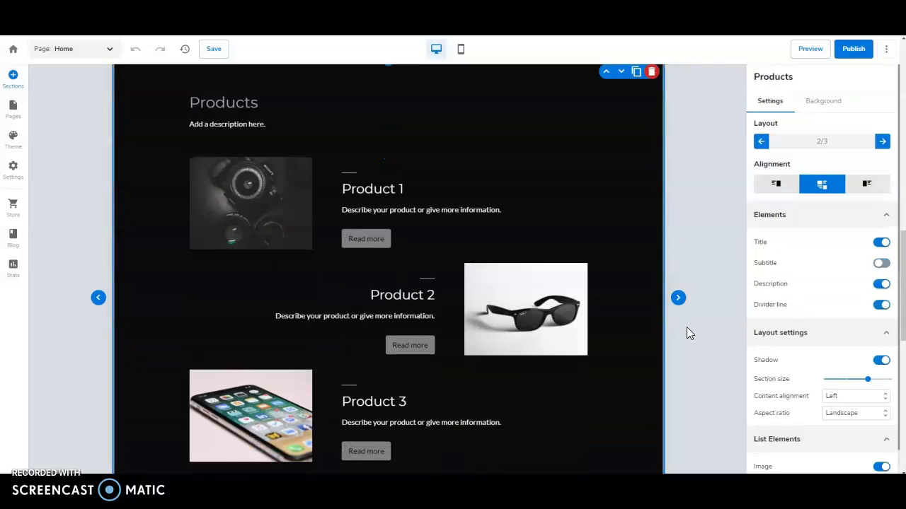
{"action": "left_click", "coordinate": [704, 308]}
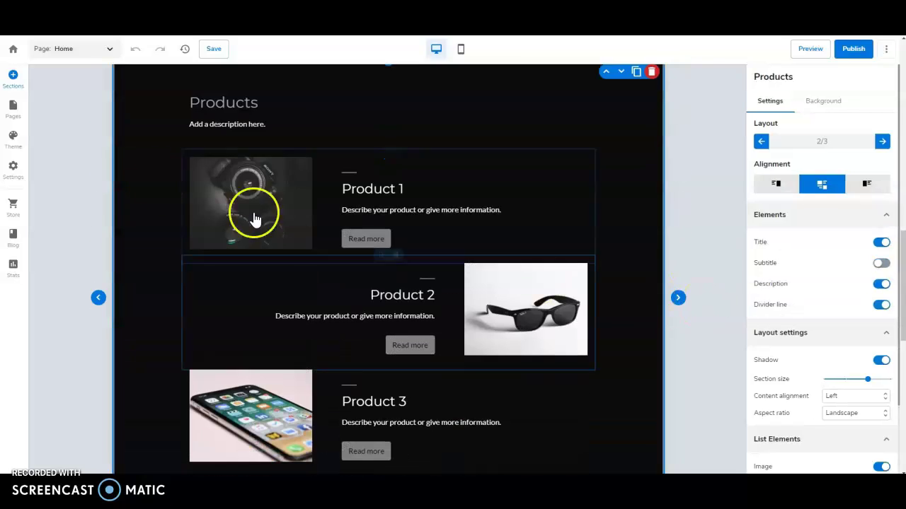
Step: Browse the Address and Apps section templates available for the website
{"action": "left_click", "coordinate": [14, 84]}
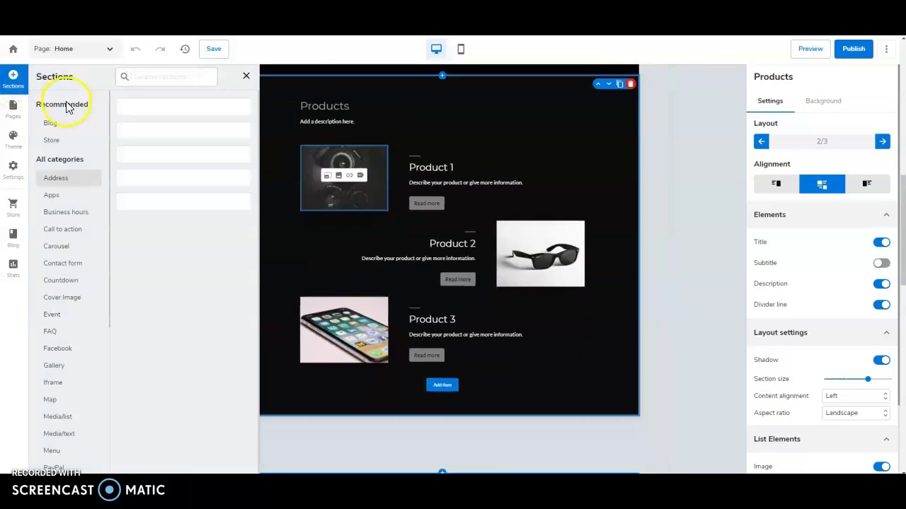
{"action": "left_click", "coordinate": [59, 178]}
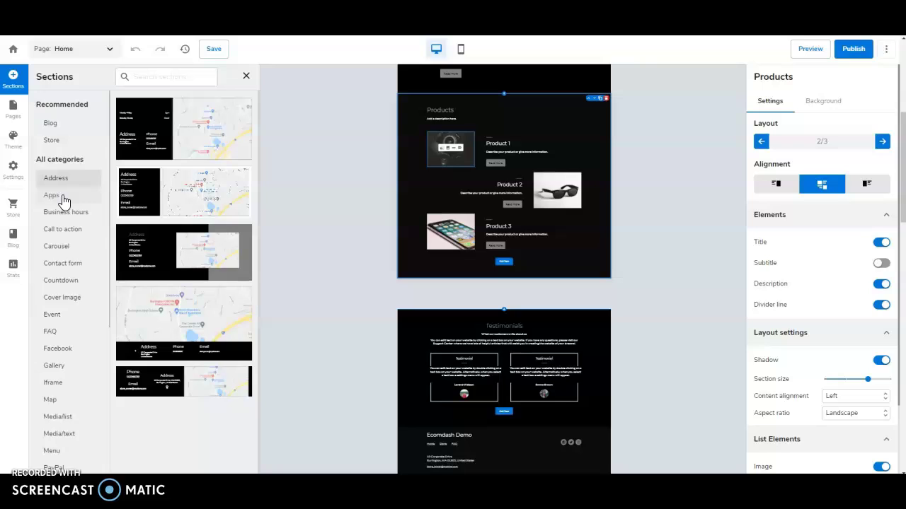
{"action": "left_click", "coordinate": [62, 201]}
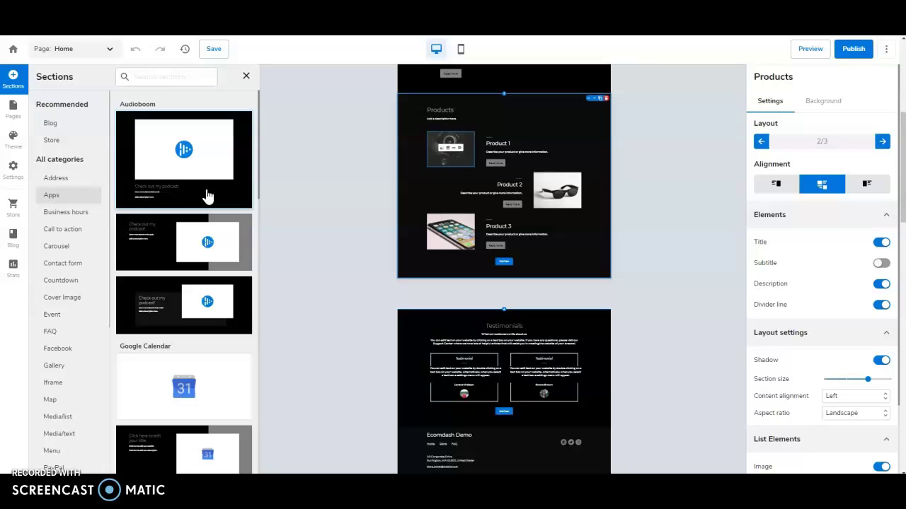
Step: Exit the site editor and open the overview of available reports
{"action": "left_click", "coordinate": [176, 115]}
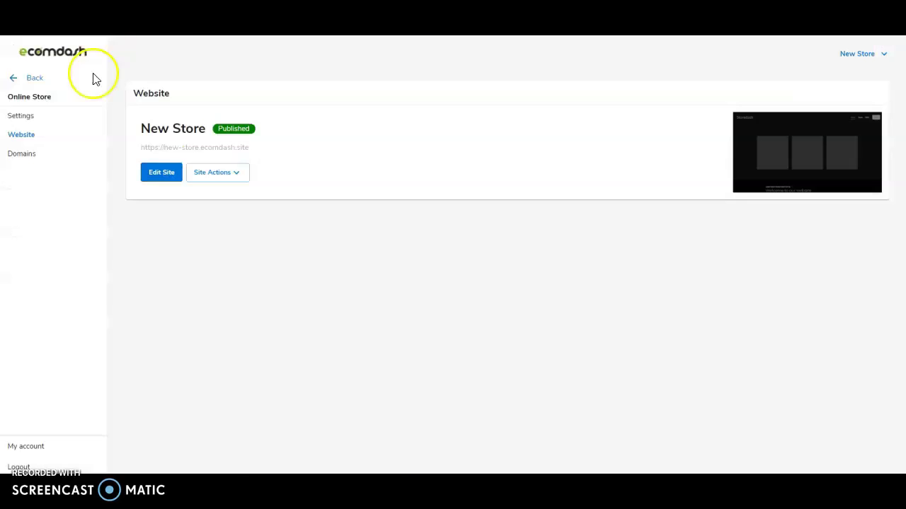
{"action": "left_click", "coordinate": [24, 75]}
{"action": "left_click", "coordinate": [36, 172]}
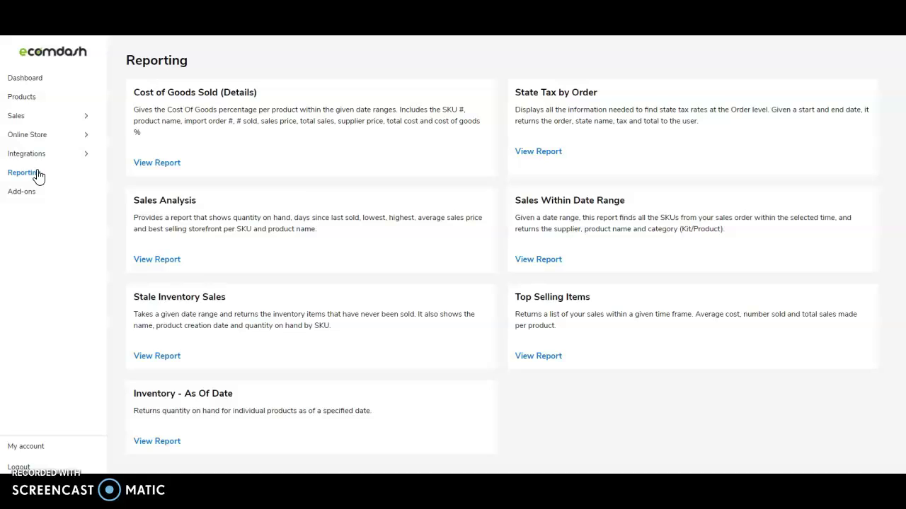
Step: Review all available add-ons and return to the dashboard overview
{"action": "left_click", "coordinate": [23, 192]}
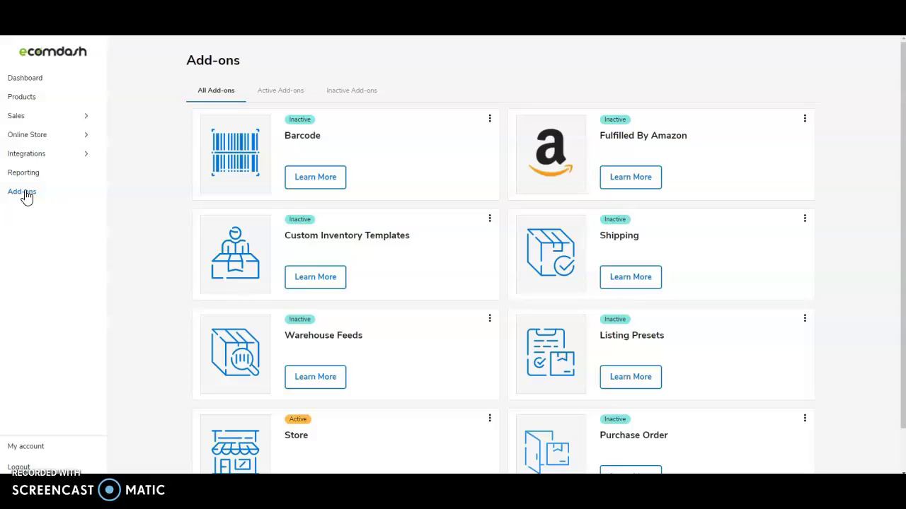
{"action": "scroll", "coordinate": [865, 241], "scroll_direction": "down", "scroll_amount": 1}
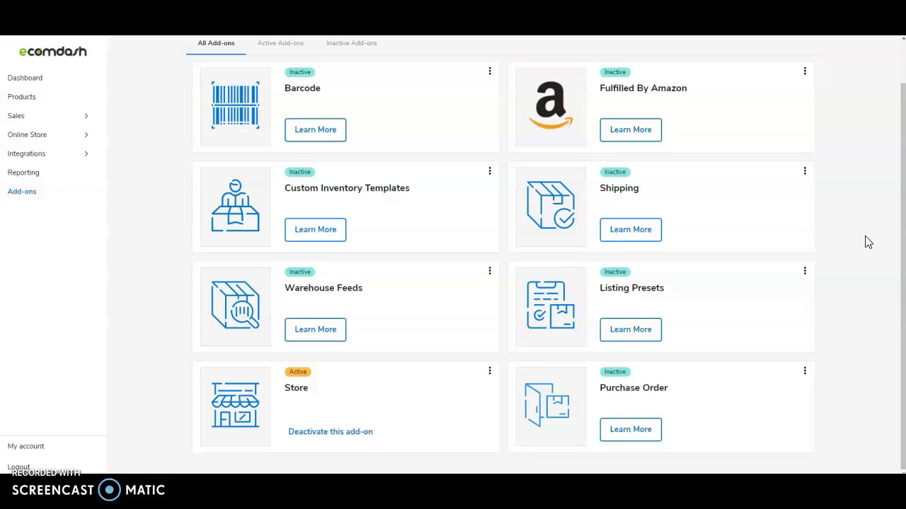
{"action": "left_click", "coordinate": [46, 79]}
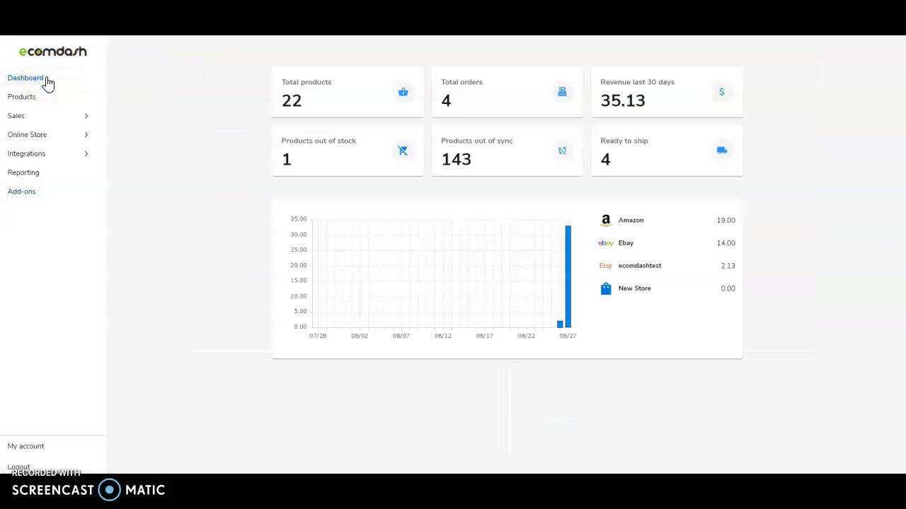